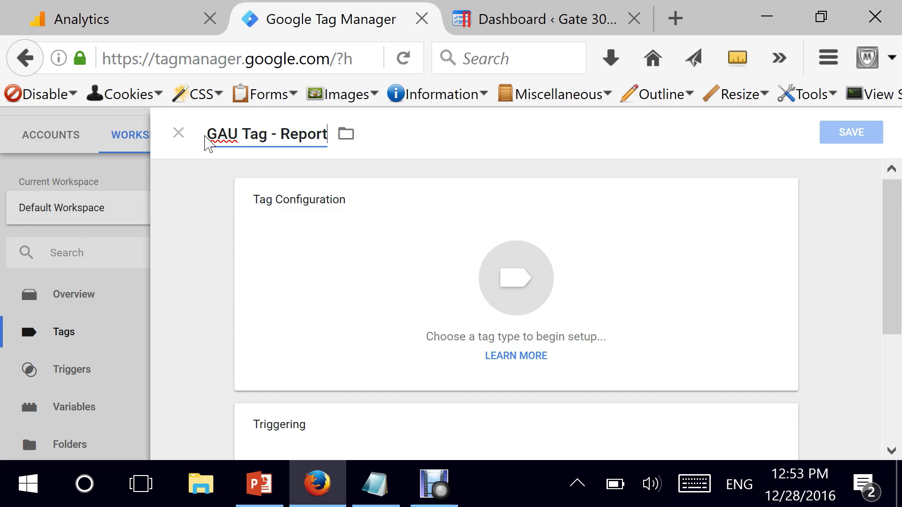
Finish naming the tag "GAU Tag - Report eCommerce" and set its tag type to Universal Analytics
{"action": "type", "text": "rce"}
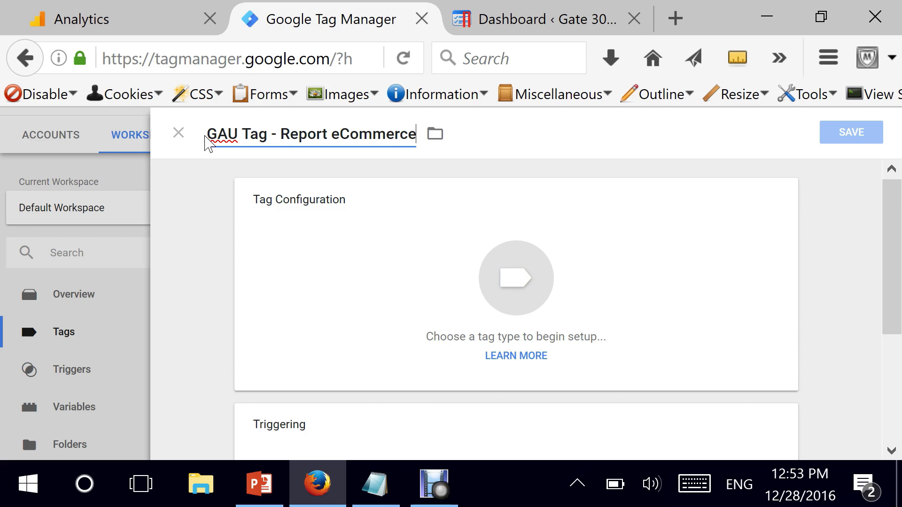
{"action": "mouse_move", "coordinate": [382, 270]}
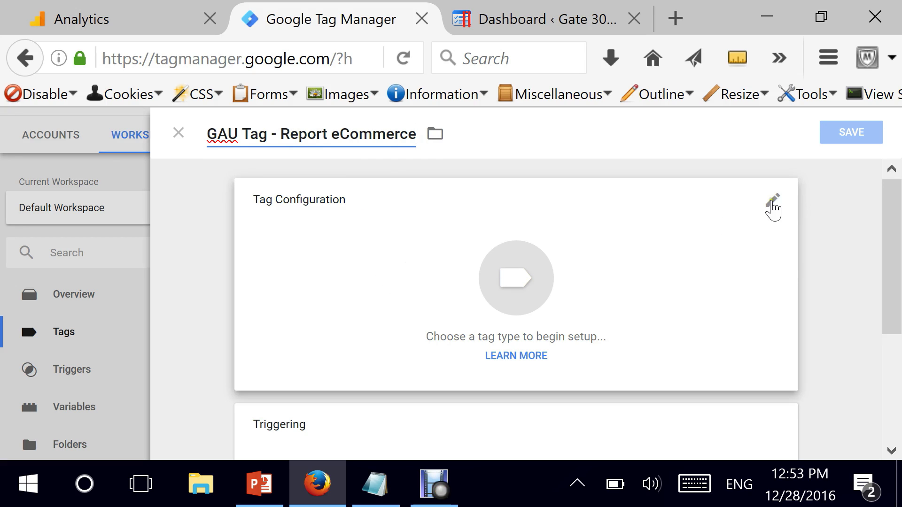
{"action": "left_click", "coordinate": [773, 206]}
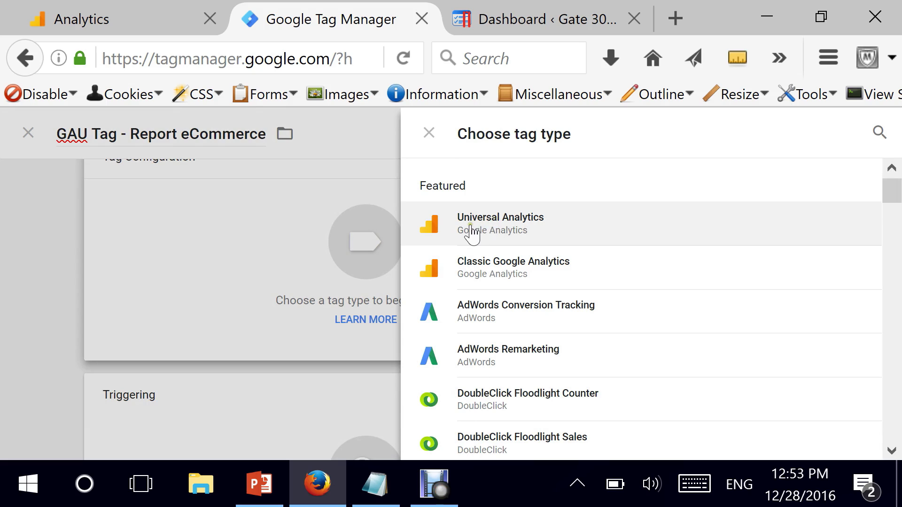
{"action": "left_click", "coordinate": [469, 230]}
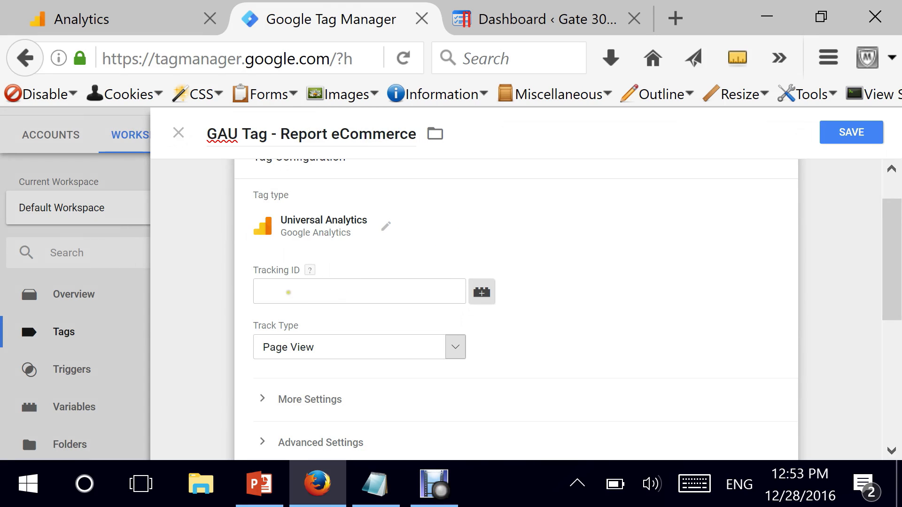
Set the tag's Tracking ID to the {{gaTrackingID}} variable and its Track Type to Transaction
{"action": "left_click", "coordinate": [288, 292]}
{"action": "type", "text": "{{ga"}
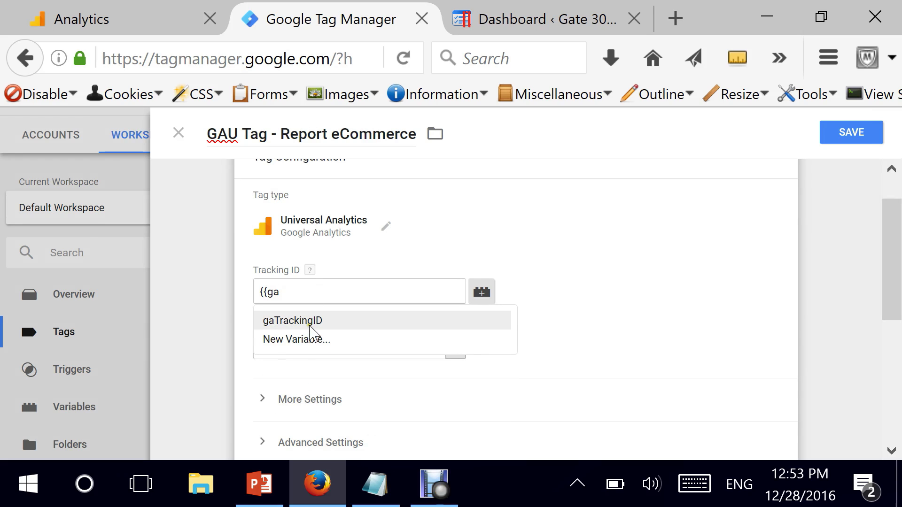
{"action": "left_click", "coordinate": [312, 322]}
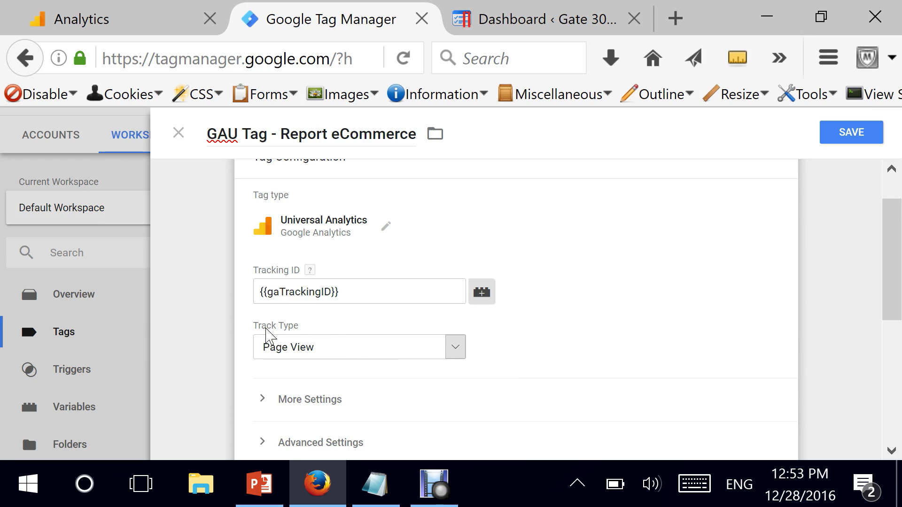
{"action": "left_click", "coordinate": [455, 349]}
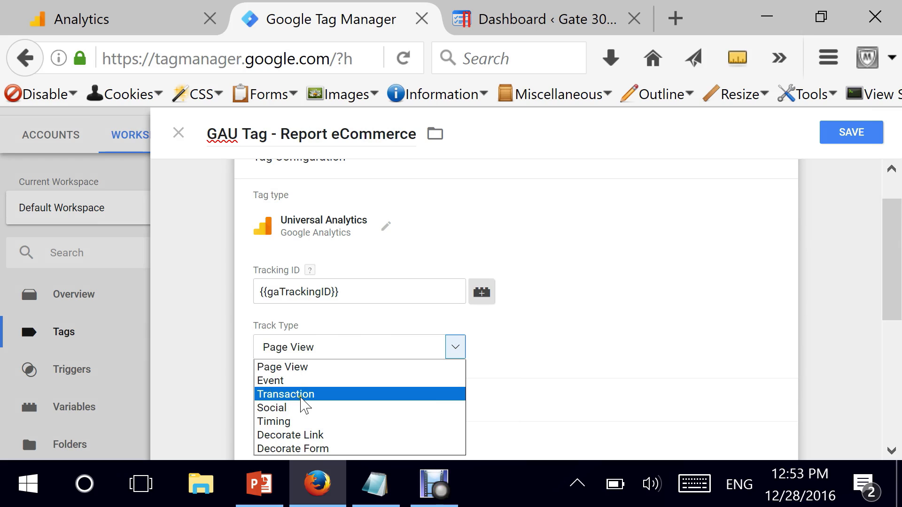
{"action": "left_click", "coordinate": [302, 397]}
Start a new firing trigger for the eCommerce tag from its Triggering section
{"action": "scroll", "coordinate": [630, 331], "scroll_direction": "down", "scroll_amount": 1}
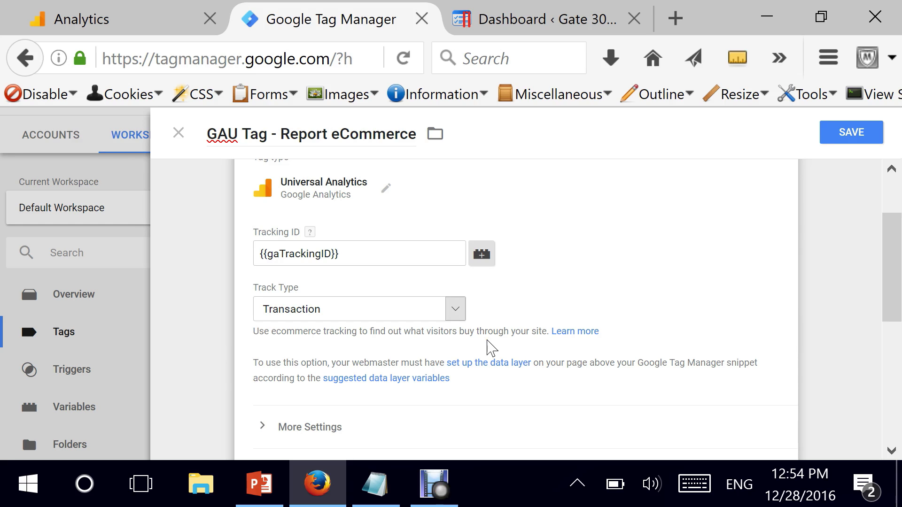
{"action": "scroll", "coordinate": [479, 351], "scroll_direction": "down", "scroll_amount": 1}
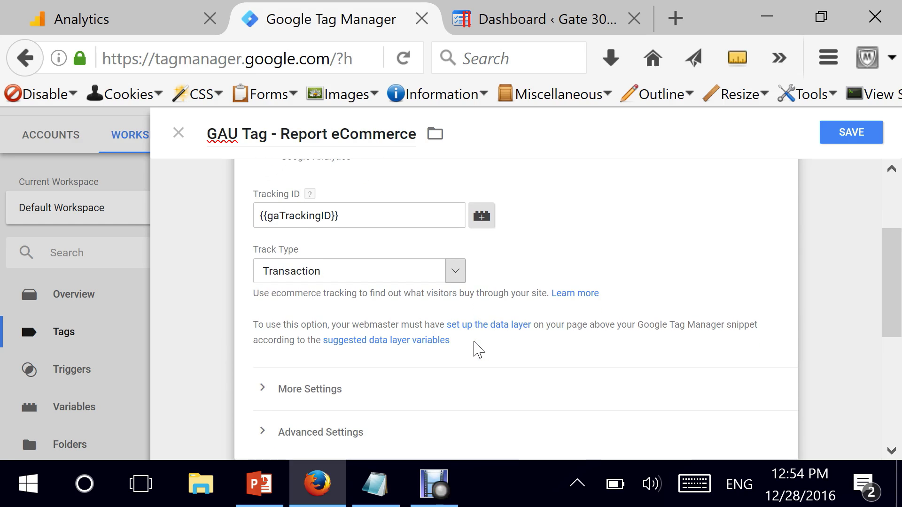
{"action": "scroll", "coordinate": [478, 350], "scroll_direction": "down", "scroll_amount": 1}
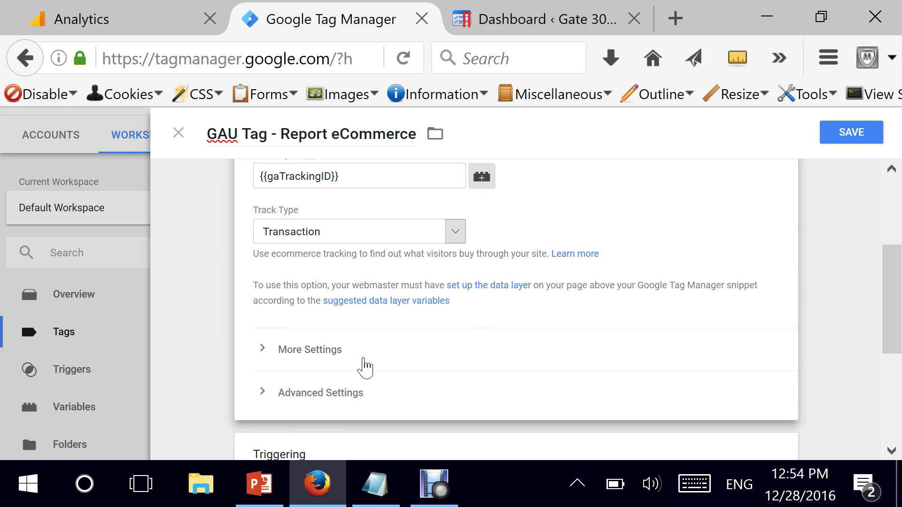
{"action": "scroll", "coordinate": [365, 367], "scroll_direction": "down", "scroll_amount": 1}
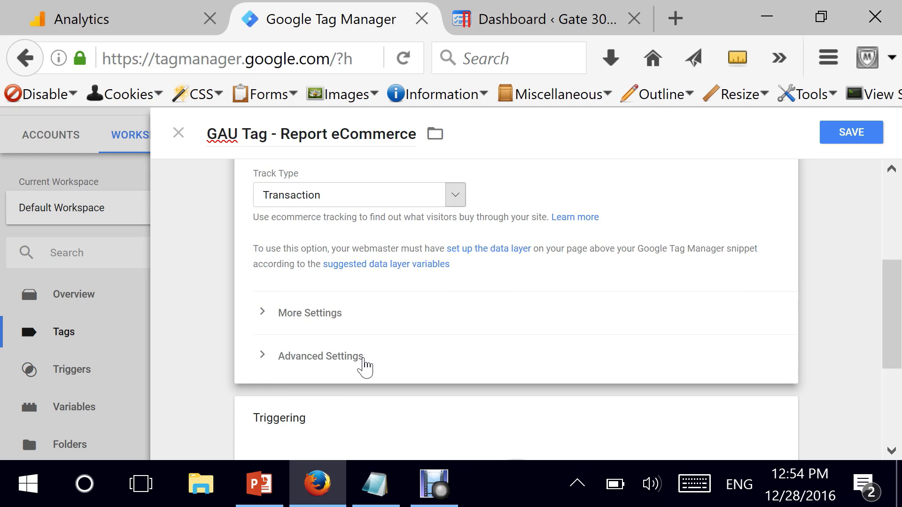
{"action": "scroll", "coordinate": [365, 367], "scroll_direction": "down", "scroll_amount": 4}
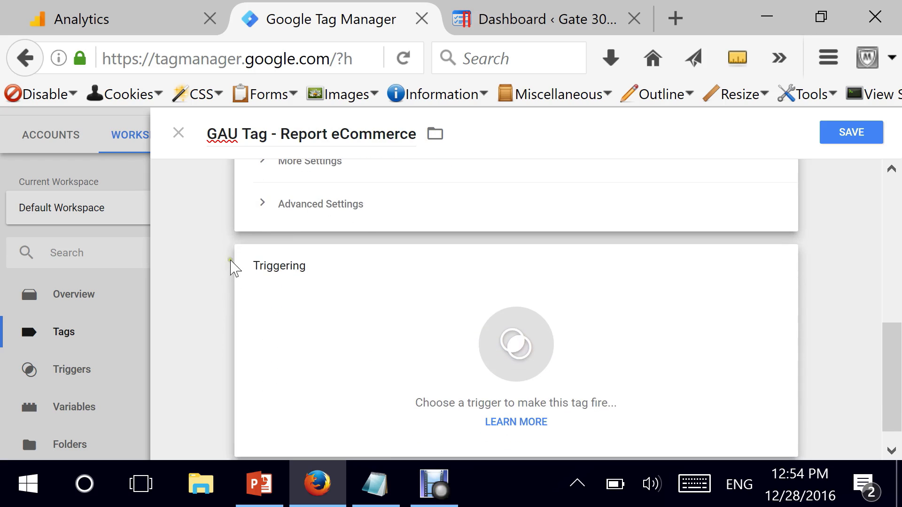
{"action": "mouse_move", "coordinate": [274, 278]}
{"action": "left_click", "coordinate": [782, 274]}
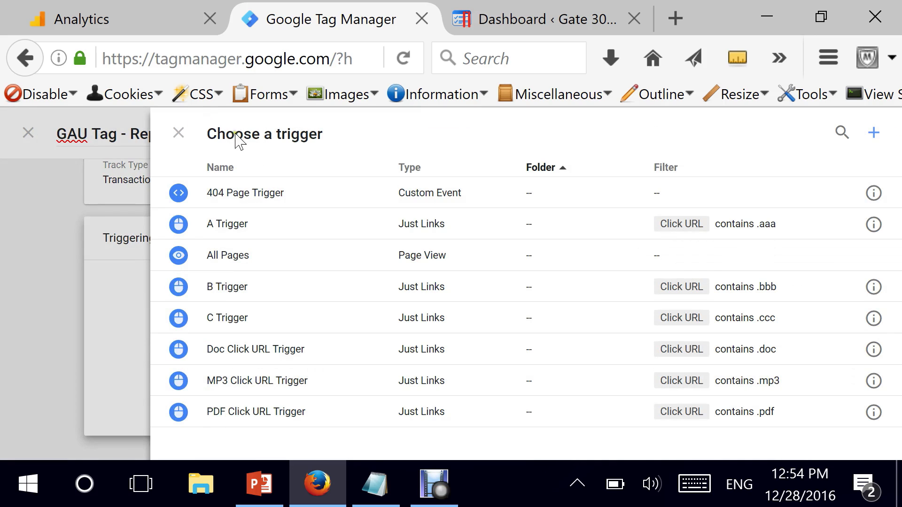
{"action": "left_click", "coordinate": [873, 133]}
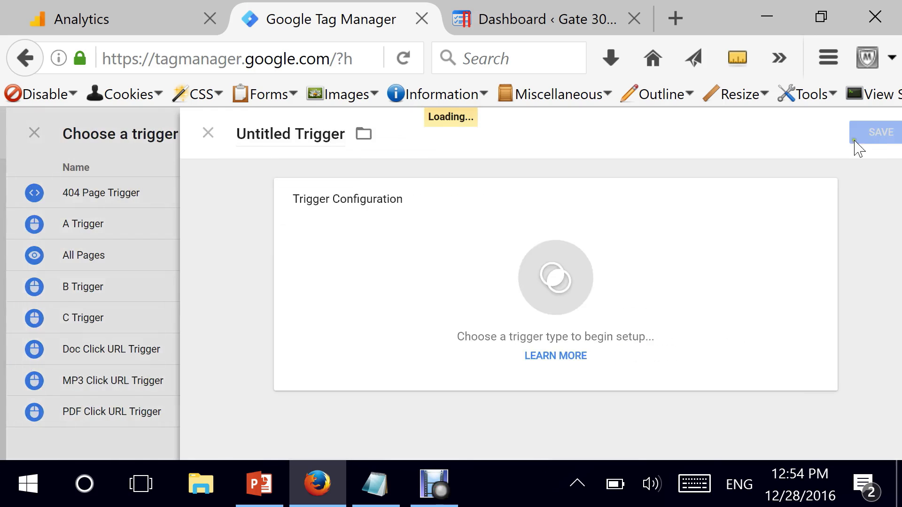
Name the new trigger "Transaction Complete Trigger"
{"action": "left_click", "coordinate": [275, 134]}
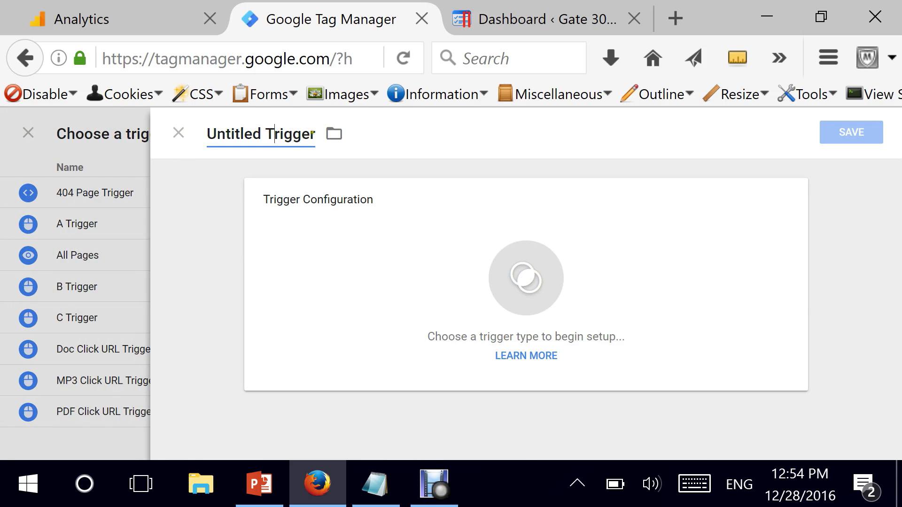
{"action": "left_click_drag", "start_coordinate": [316, 135], "coordinate": [193, 136]}
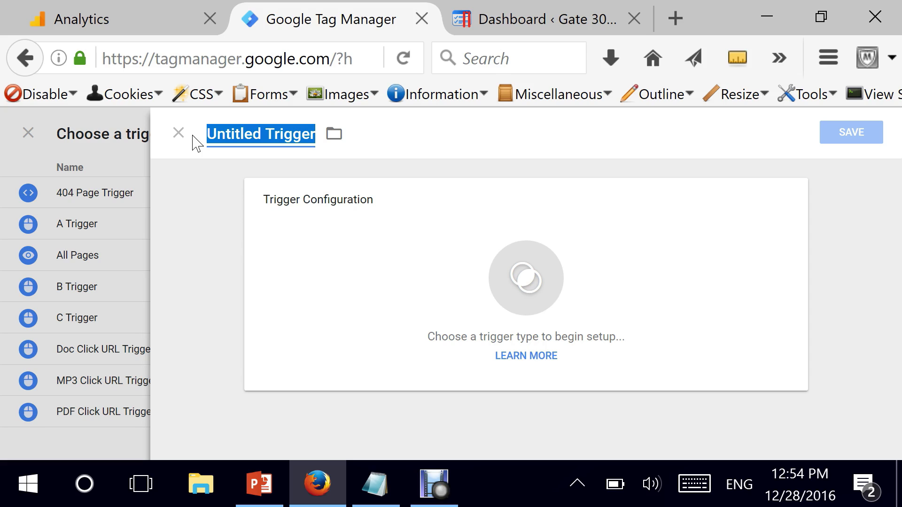
{"action": "type", "text": "Tr"}
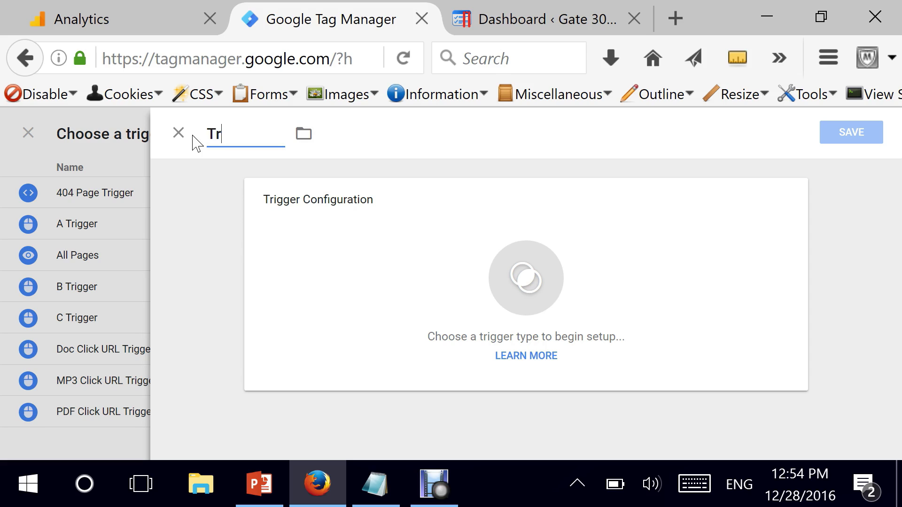
{"action": "type", "text": "ansaction"}
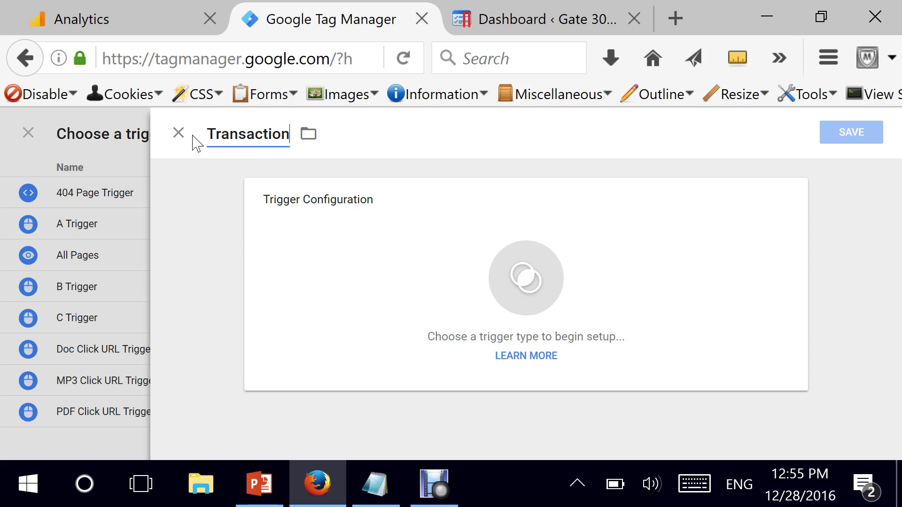
{"action": "type", "text": " Comp"}
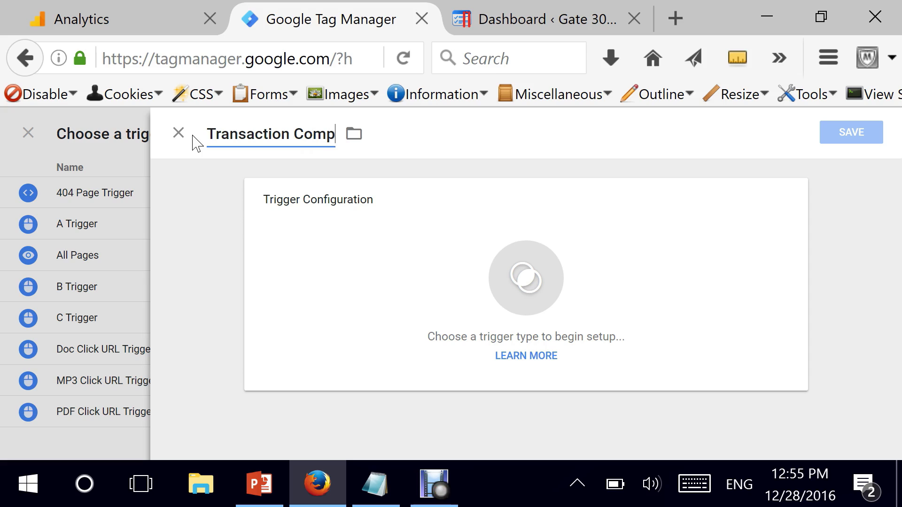
{"action": "type", "text": "lete Tr"}
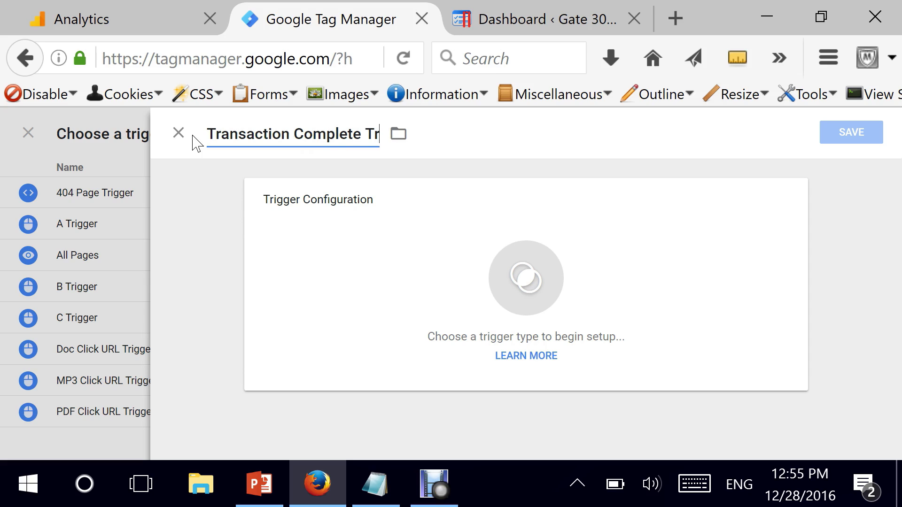
{"action": "type", "text": "igger"}
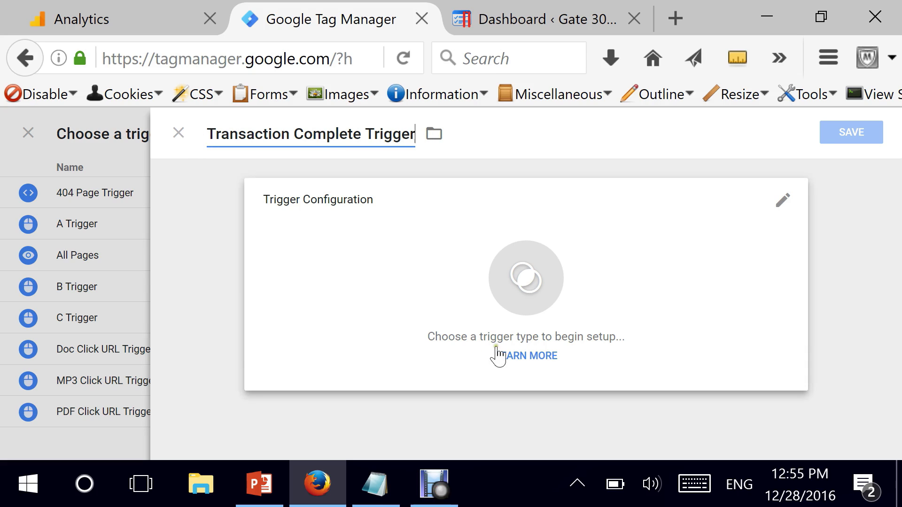
Configure the trigger as a Custom Event with the event name transactionComplete, firing on all custom events, and save it
{"action": "left_click", "coordinate": [783, 207]}
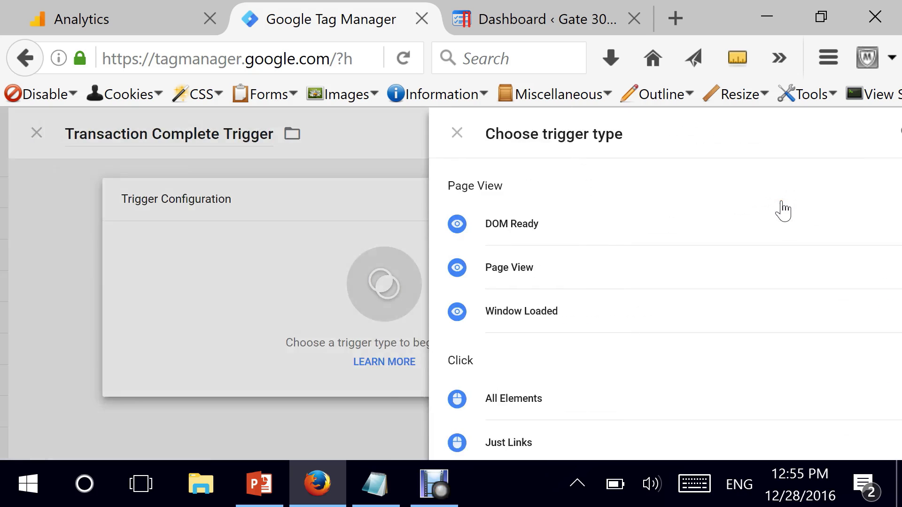
{"action": "scroll", "coordinate": [560, 242], "scroll_direction": "down", "scroll_amount": 4}
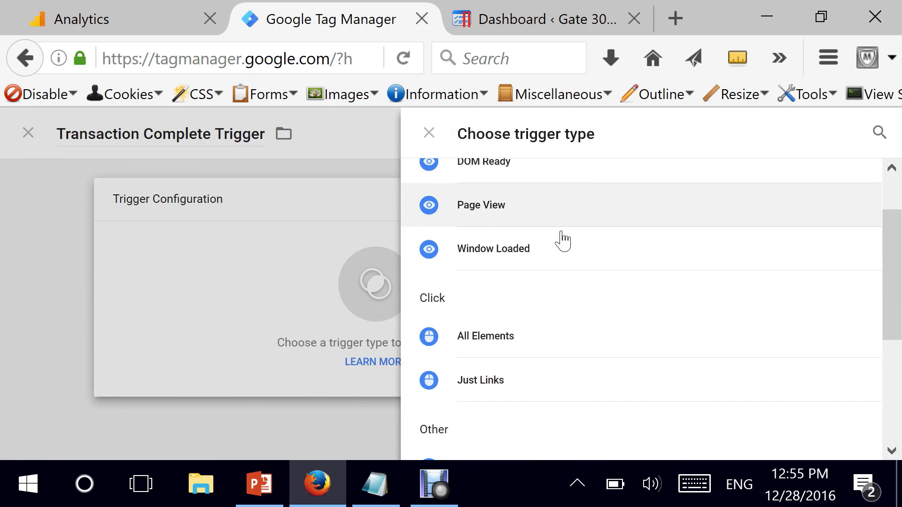
{"action": "scroll", "coordinate": [489, 395], "scroll_direction": "down", "scroll_amount": 1}
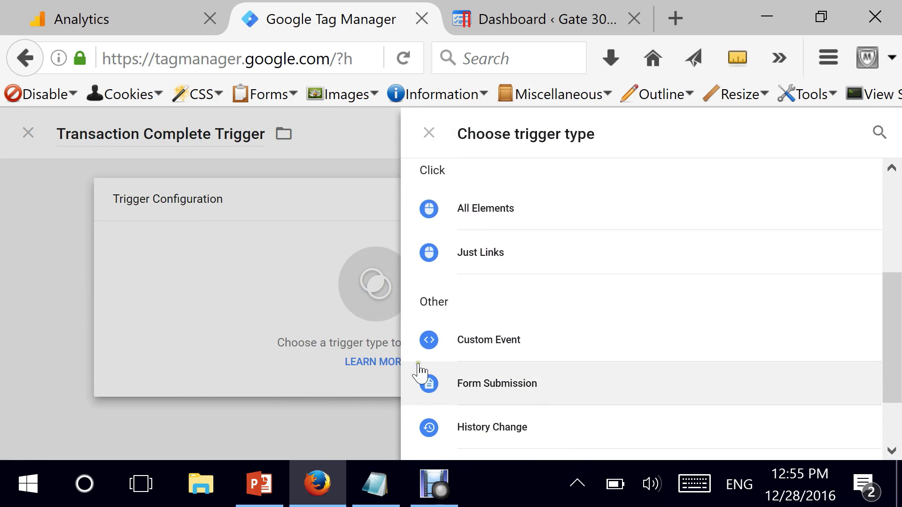
{"action": "left_click", "coordinate": [472, 345]}
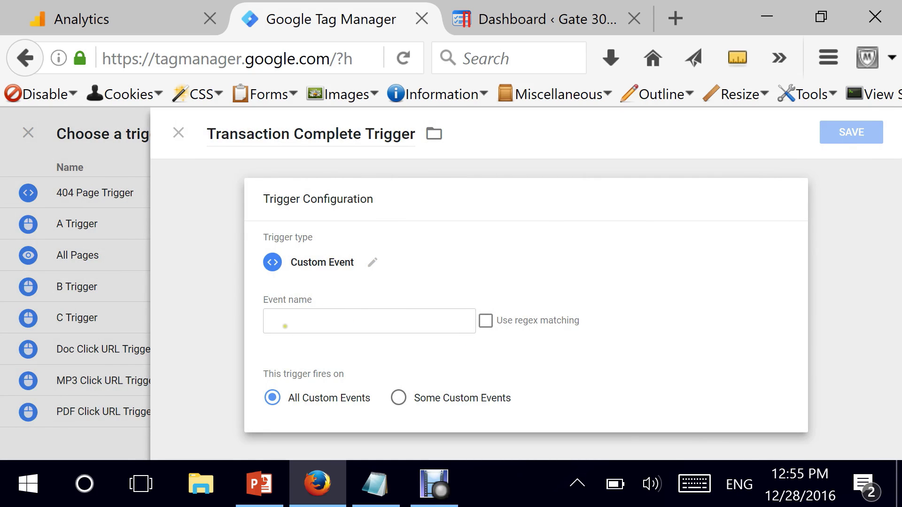
{"action": "left_click", "coordinate": [285, 321]}
{"action": "type", "text": "tr"}
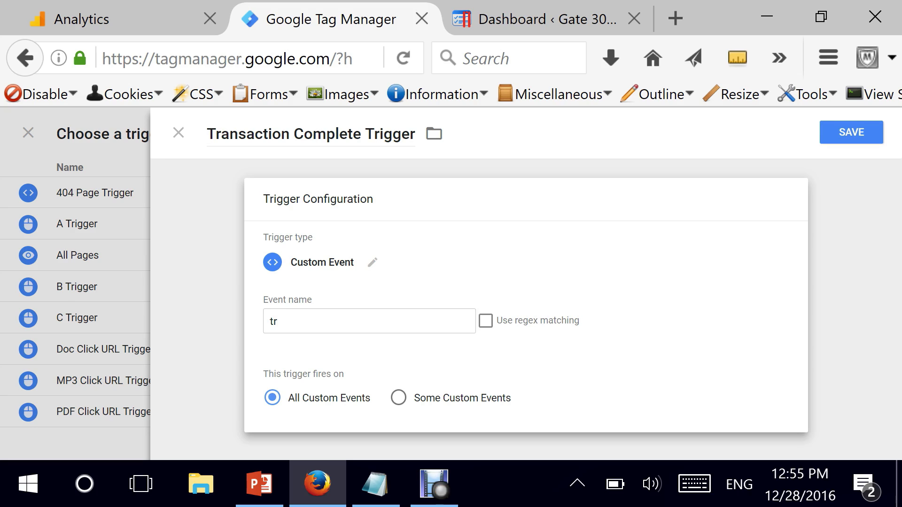
{"action": "type", "text": "ansactionComplete"}
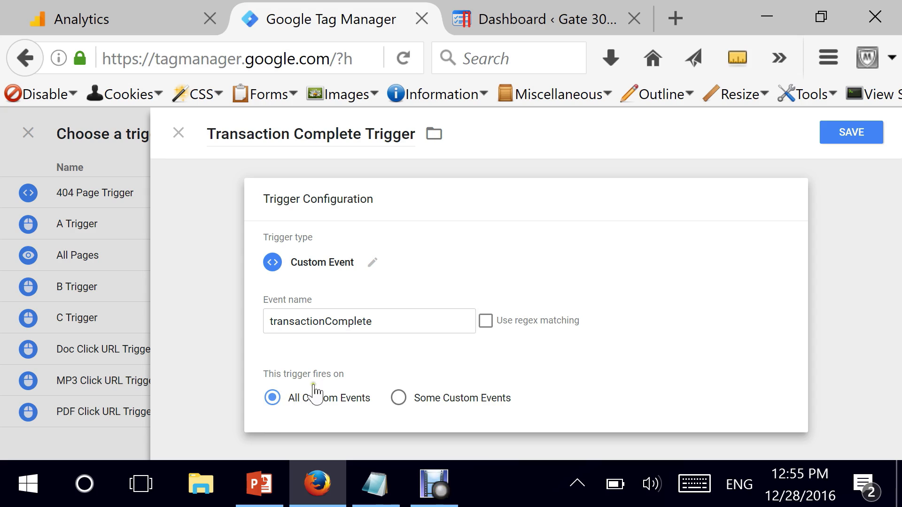
{"action": "left_click", "coordinate": [853, 137]}
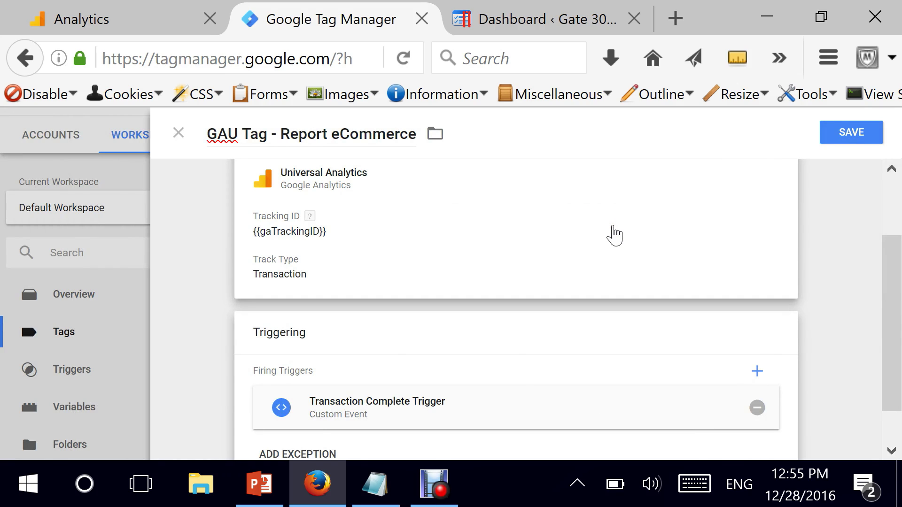
Save the "GAU Tag - Report eCommerce" tag and check for it in the workspace's tag list
{"action": "left_click", "coordinate": [846, 140]}
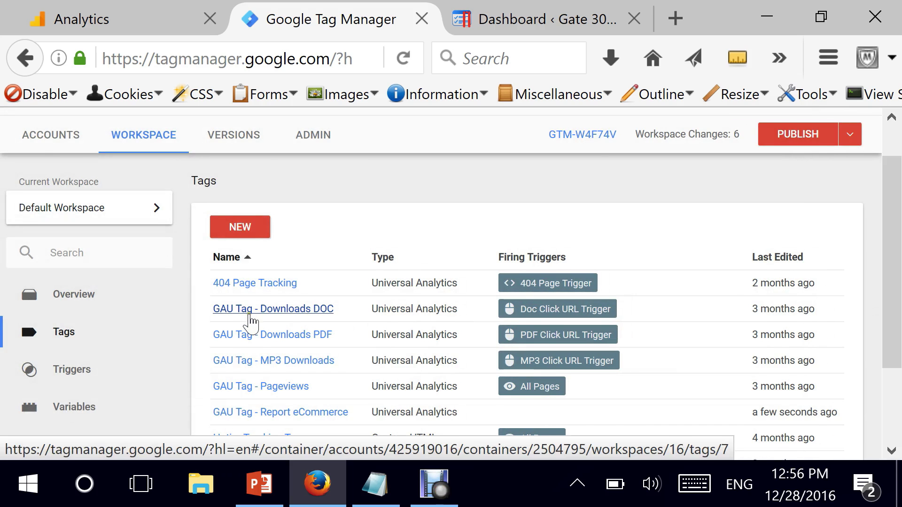
{"action": "scroll", "coordinate": [250, 320], "scroll_direction": "down", "scroll_amount": 2}
{"action": "scroll", "coordinate": [252, 323], "scroll_direction": "down", "scroll_amount": 1}
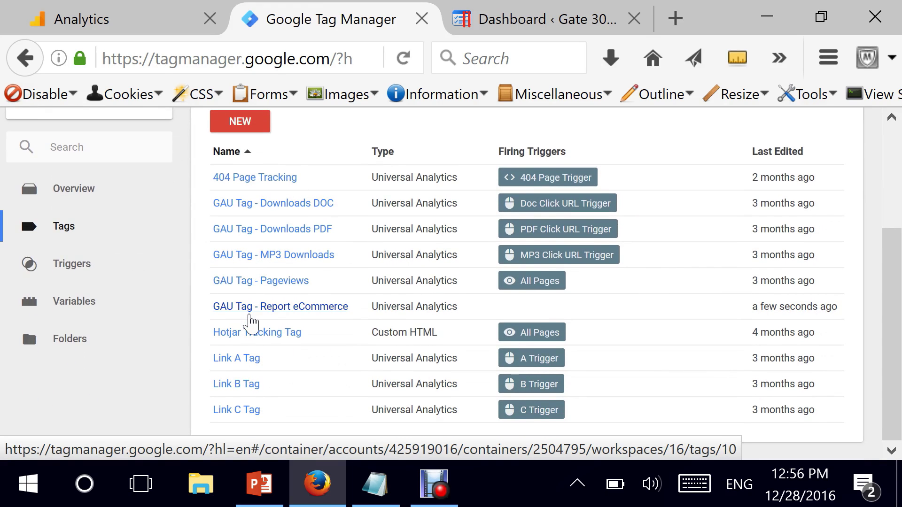
{"action": "scroll", "coordinate": [252, 323], "scroll_direction": "up", "scroll_amount": 3}
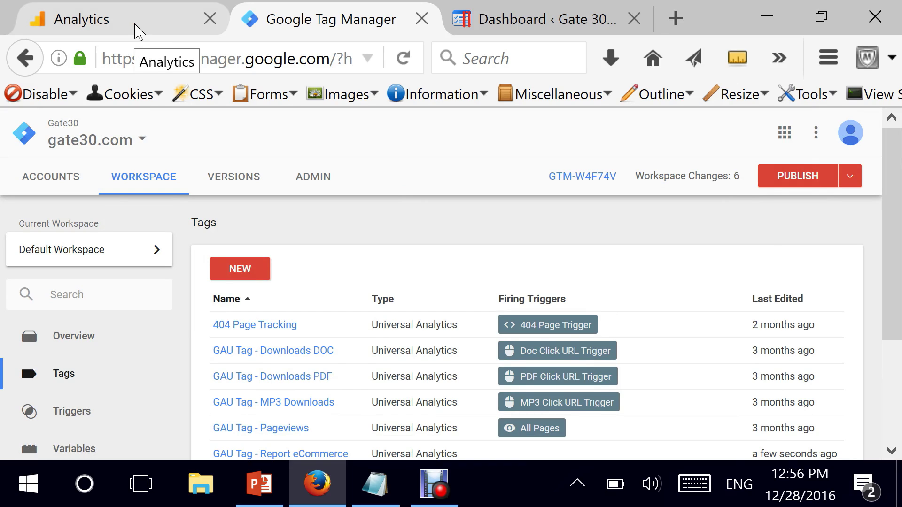
Switch to the Gate 30 WordPress admin site and look through its dashboard
{"action": "left_click", "coordinate": [504, 27]}
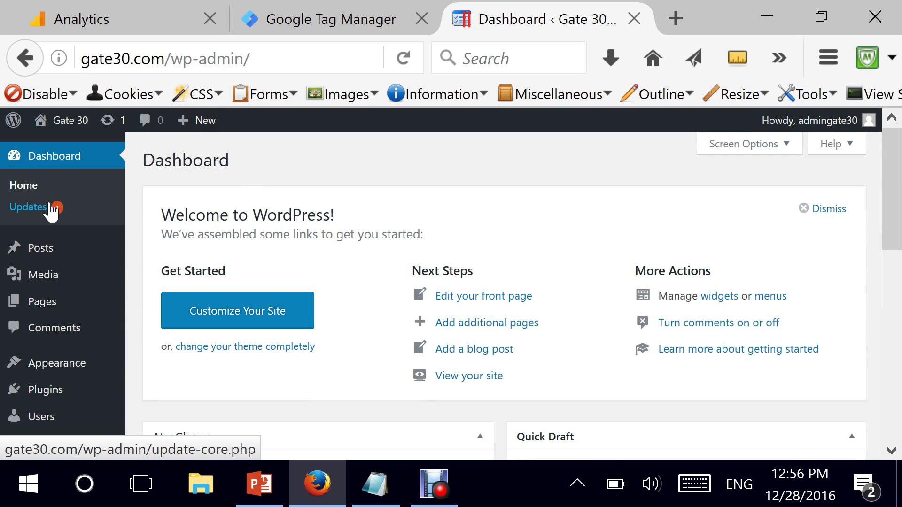
{"action": "left_click_drag", "start_coordinate": [893, 182], "coordinate": [895, 308]}
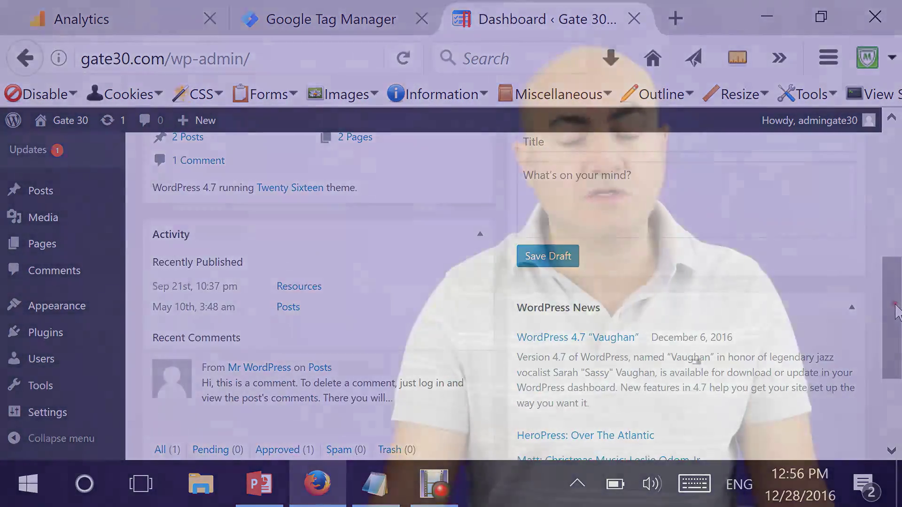